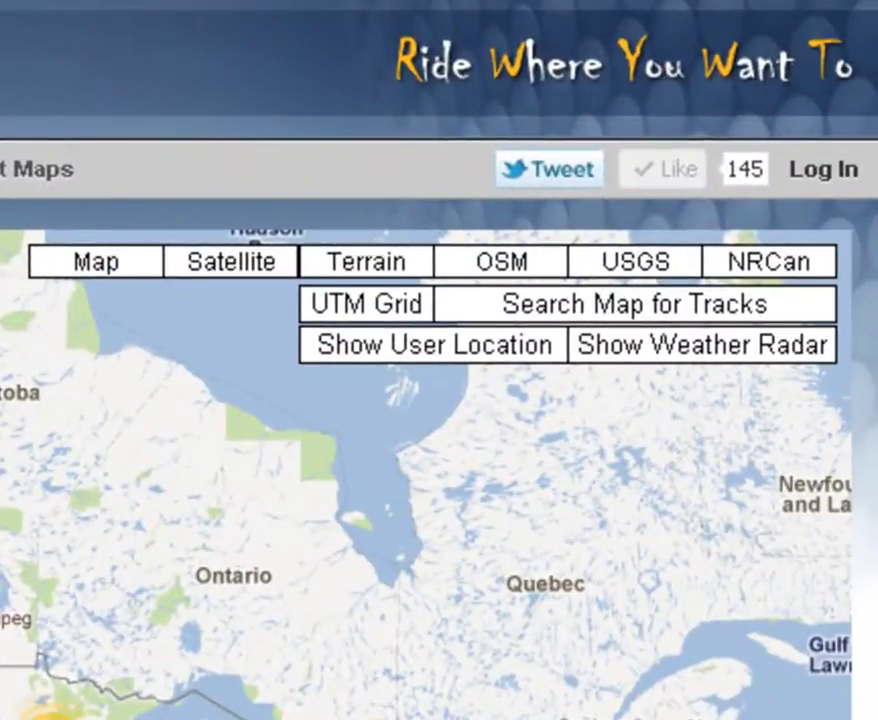
Look over the account registration form and the site's terms of use, then cancel.
{"action": "left_click", "coordinate": [848, 171]}
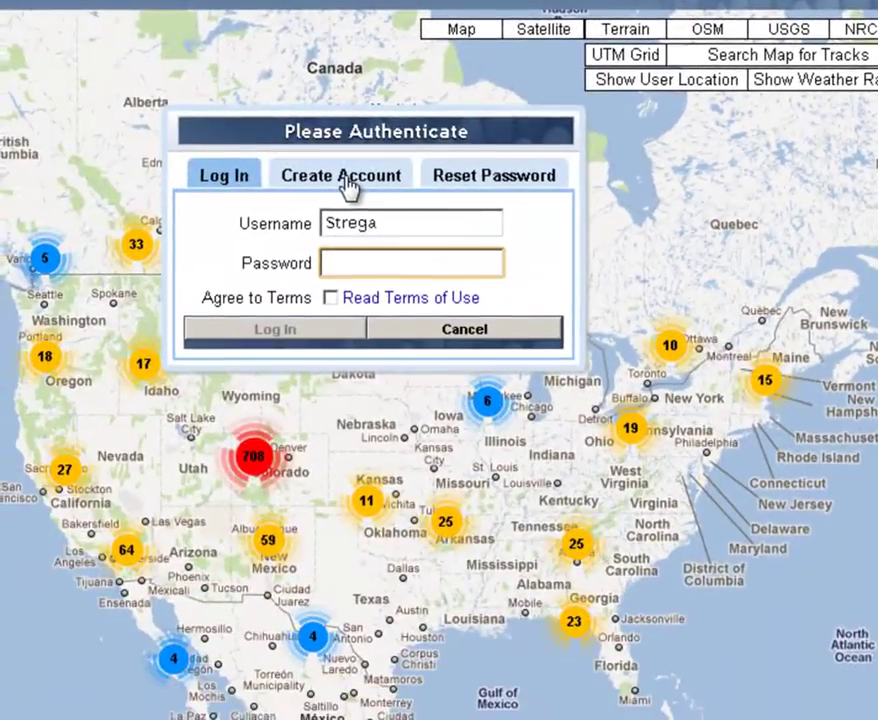
{"action": "left_click", "coordinate": [345, 180]}
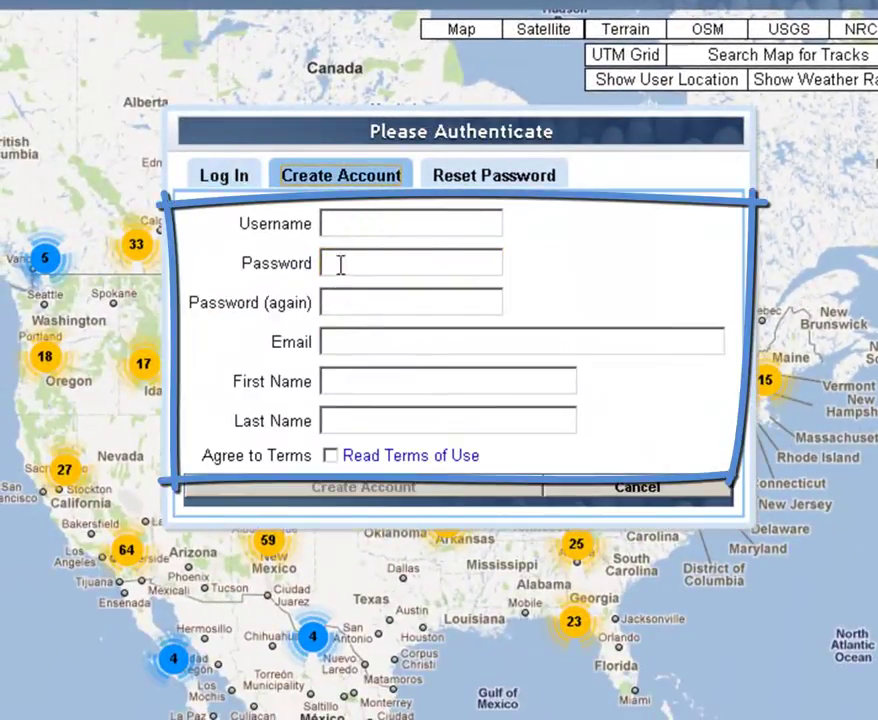
{"action": "left_click", "coordinate": [383, 457]}
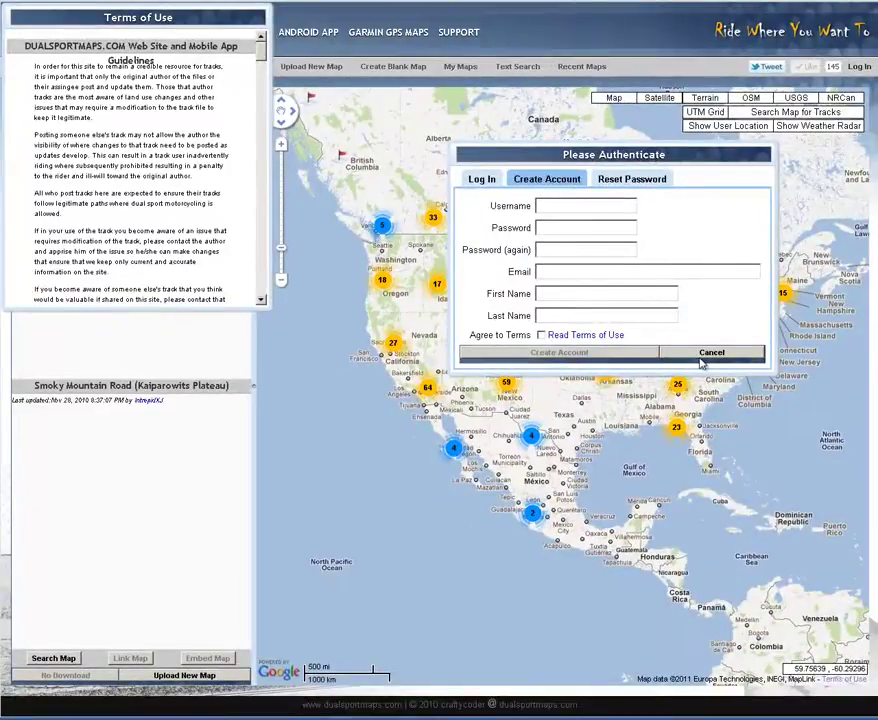
{"action": "left_click", "coordinate": [709, 354]}
Sign in with your username and password, agreeing to the terms of use.
{"action": "left_click", "coordinate": [856, 67]}
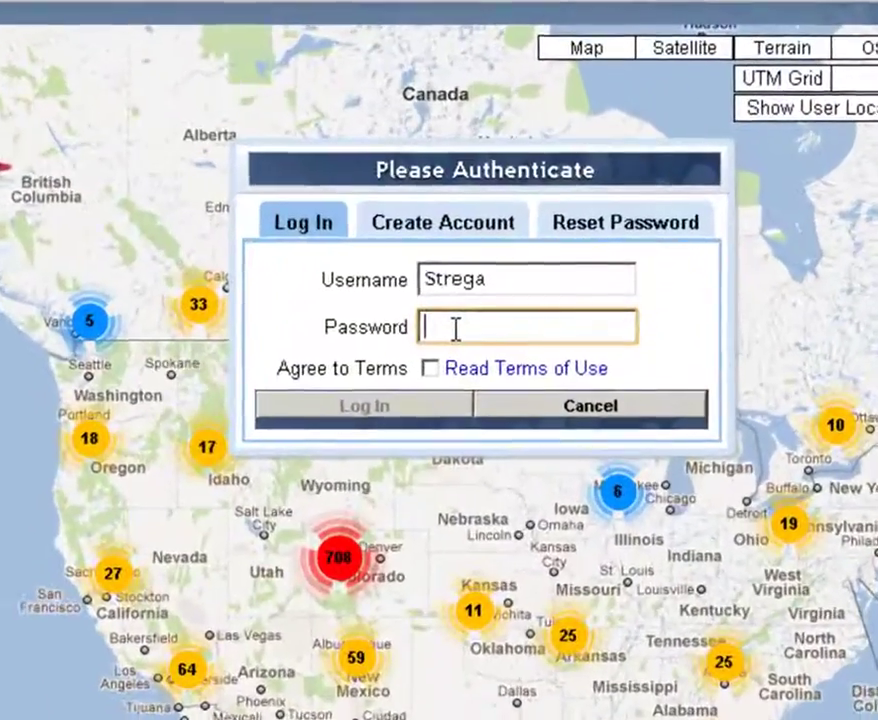
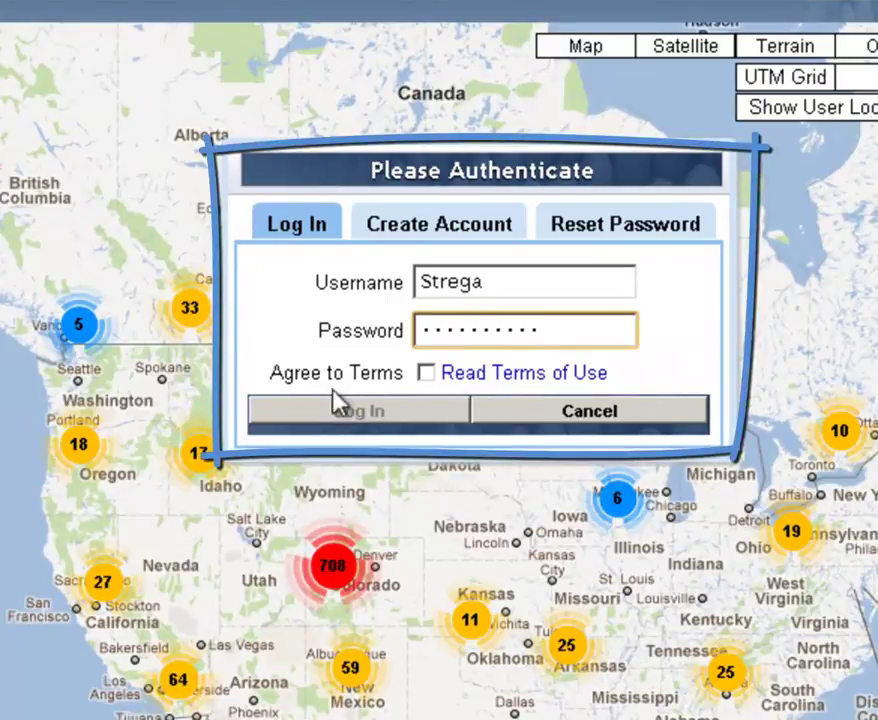
{"action": "left_click", "coordinate": [425, 374]}
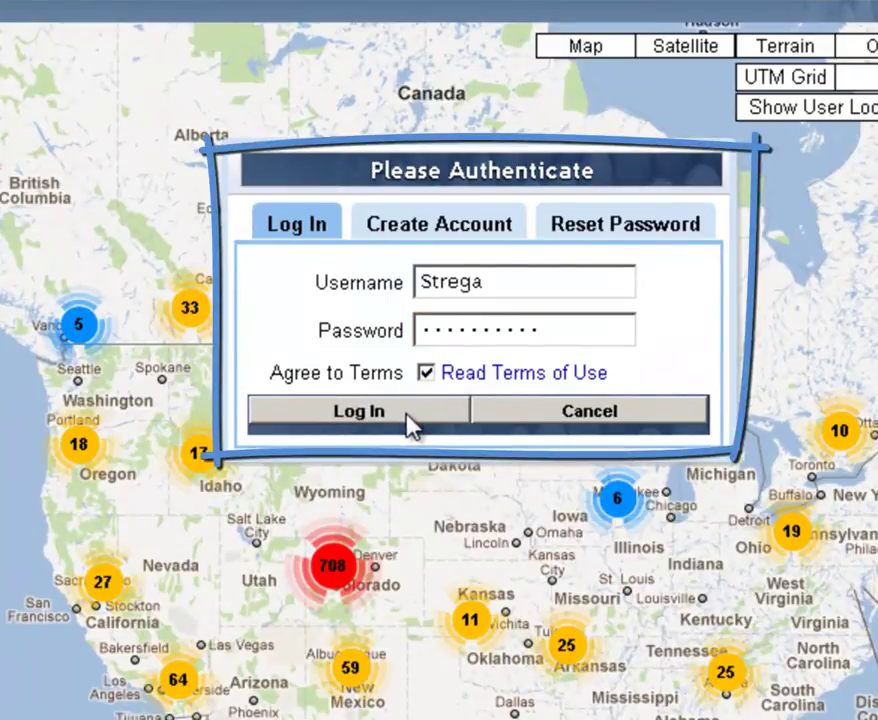
{"action": "left_click", "coordinate": [408, 421]}
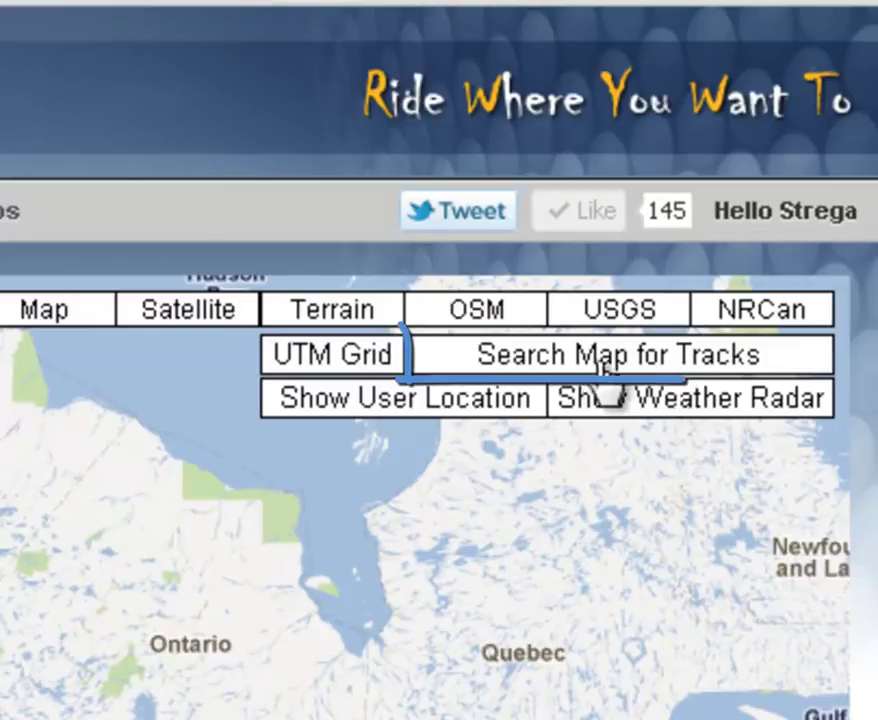
Move the map to northern Arizona and search for tracks in an area from Las Vegas to Flagstaff.
{"action": "left_click", "coordinate": [670, 366]}
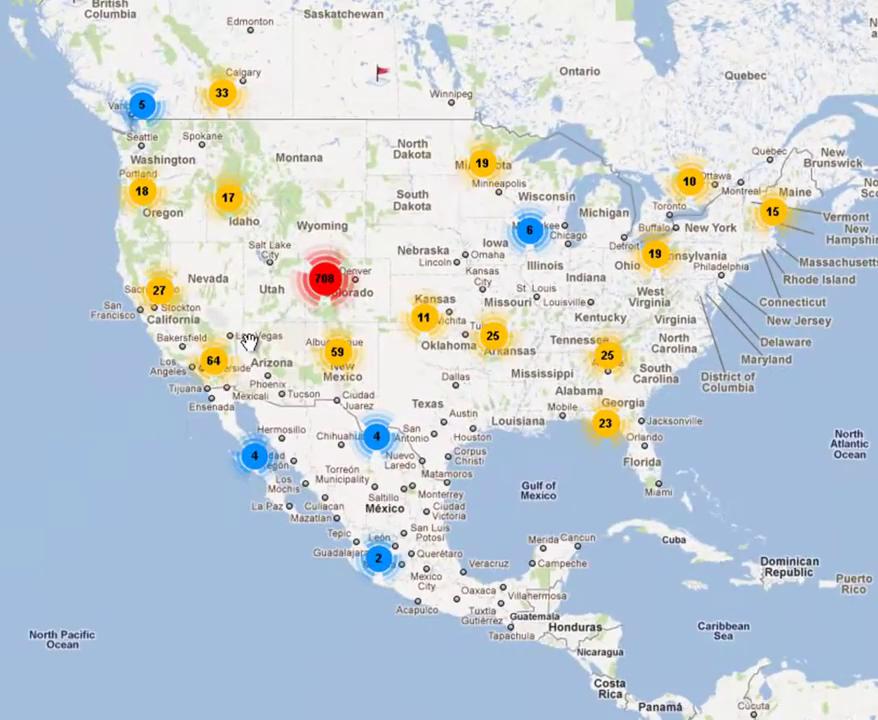
{"action": "scroll", "coordinate": [245, 343], "scroll_direction": "up", "scroll_amount": 2}
{"action": "scroll", "coordinate": [248, 343], "scroll_direction": "up", "scroll_amount": 2}
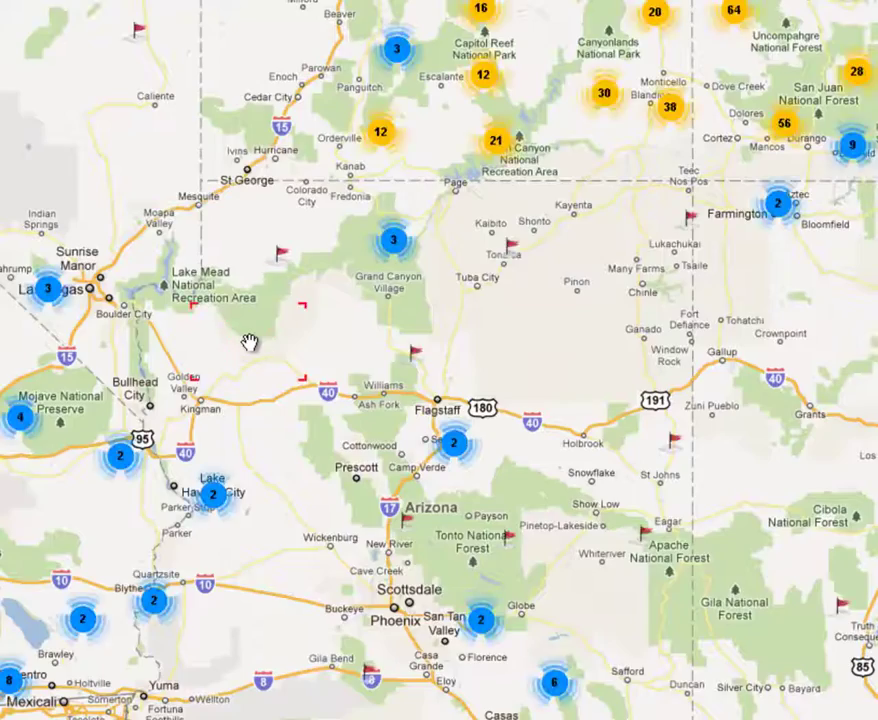
{"action": "left_click_drag", "start_coordinate": [318, 333], "coordinate": [469, 478]}
{"action": "left_click_drag", "start_coordinate": [300, 590], "coordinate": [268, 578]}
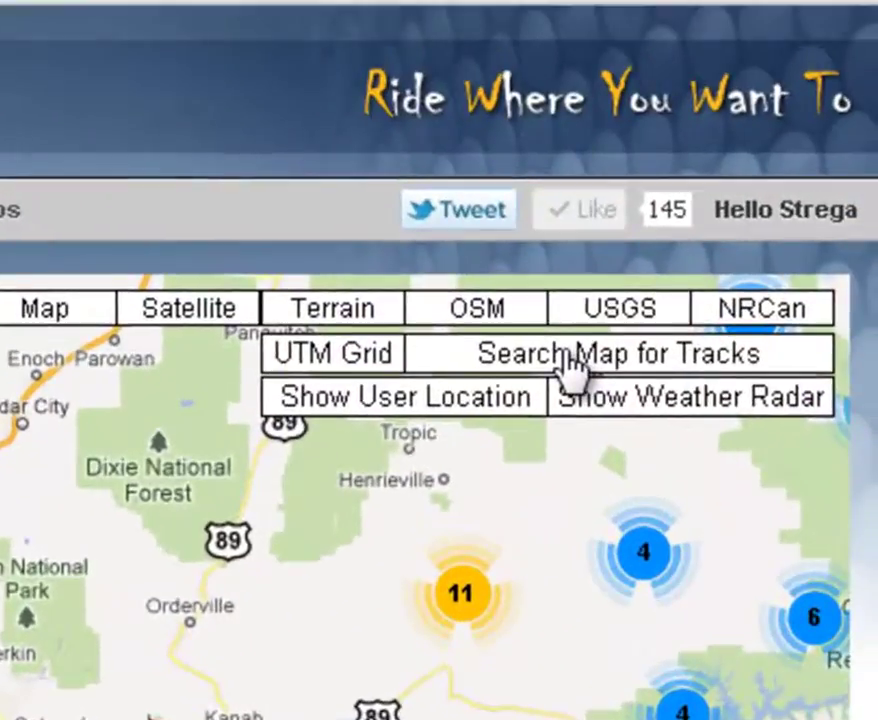
{"action": "scroll", "coordinate": [492, 680], "scroll_direction": "down", "scroll_amount": 1}
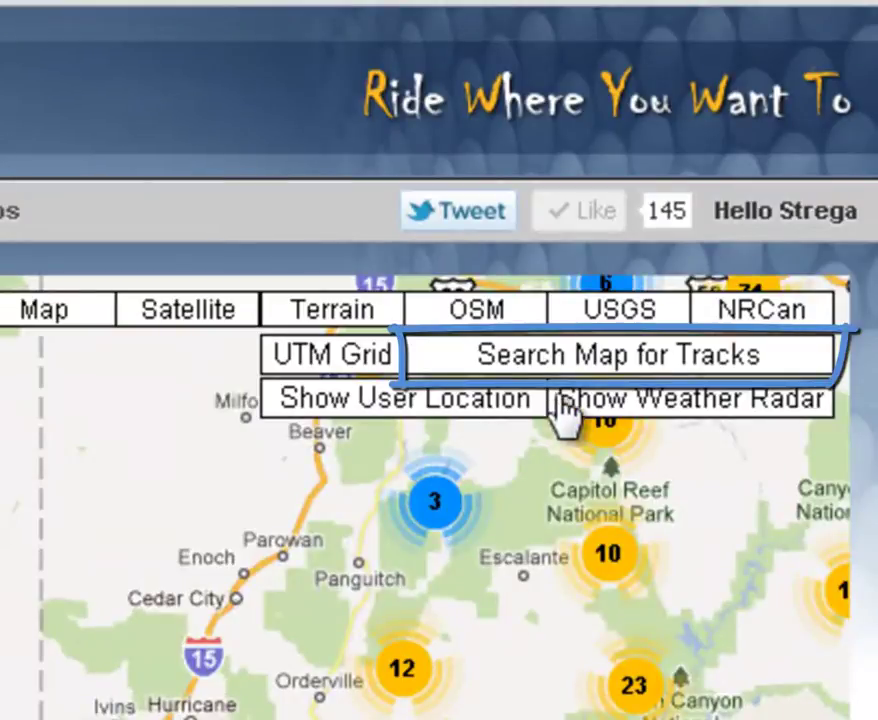
{"action": "left_click", "coordinate": [567, 361]}
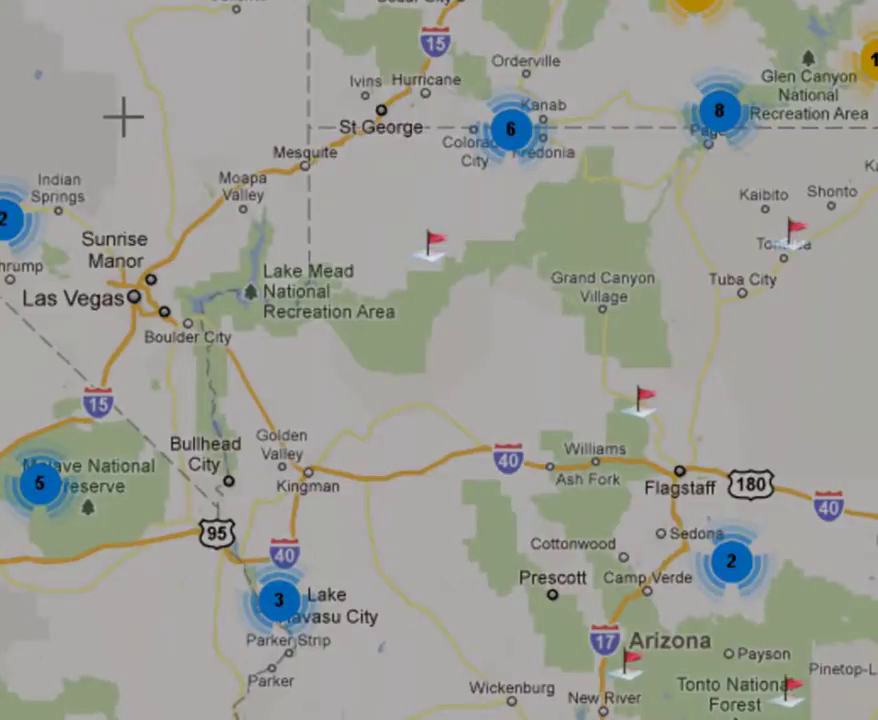
{"action": "left_click_drag", "start_coordinate": [123, 116], "coordinate": [725, 470]}
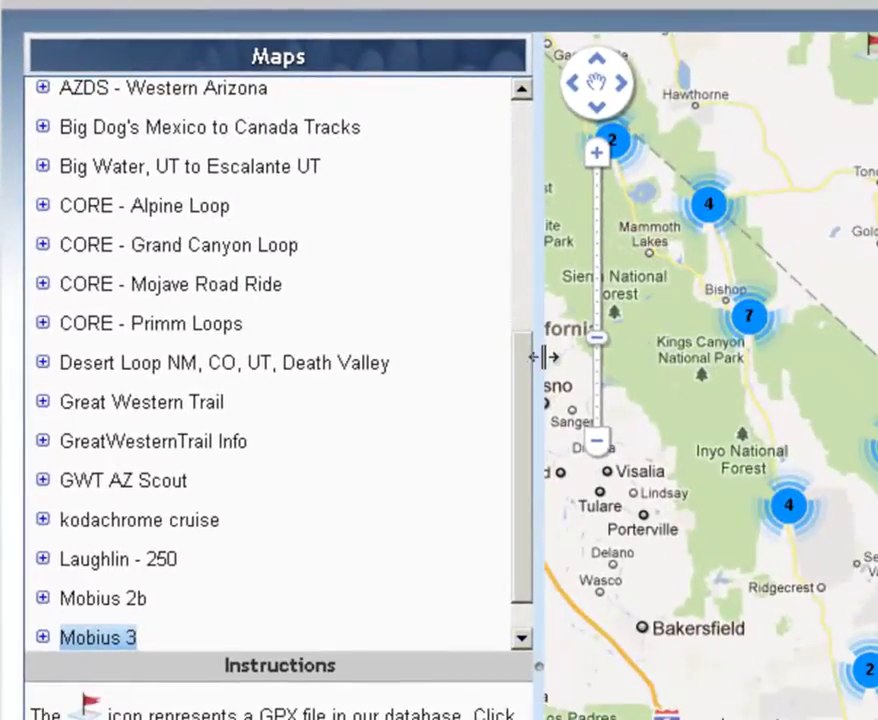
Show the Old Spanish Trail track and zoom the map in on southern Utah.
{"action": "left_click_drag", "start_coordinate": [524, 369], "coordinate": [516, 122]}
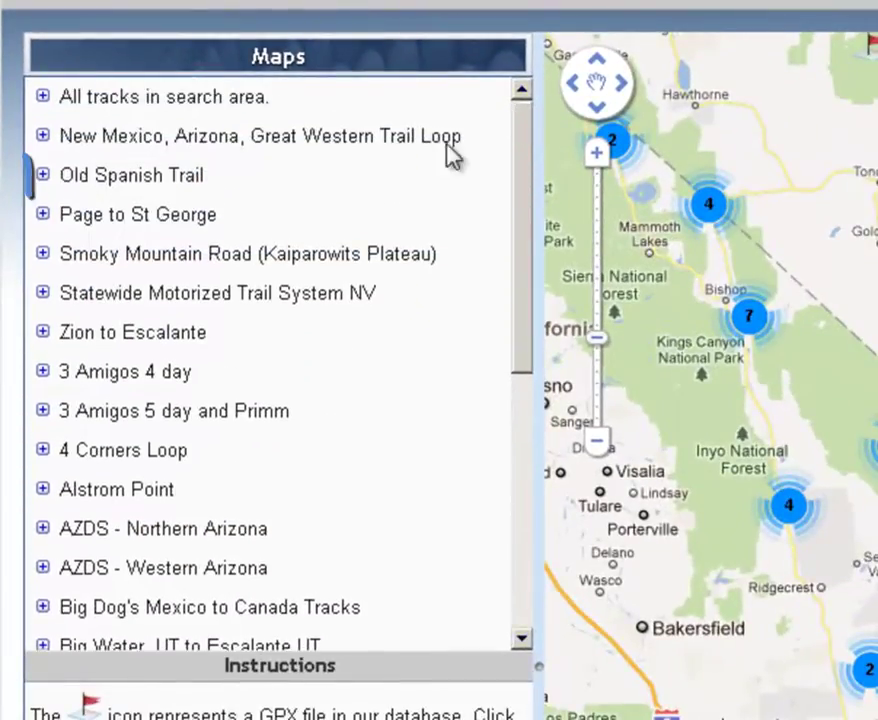
{"action": "left_click", "coordinate": [133, 175]}
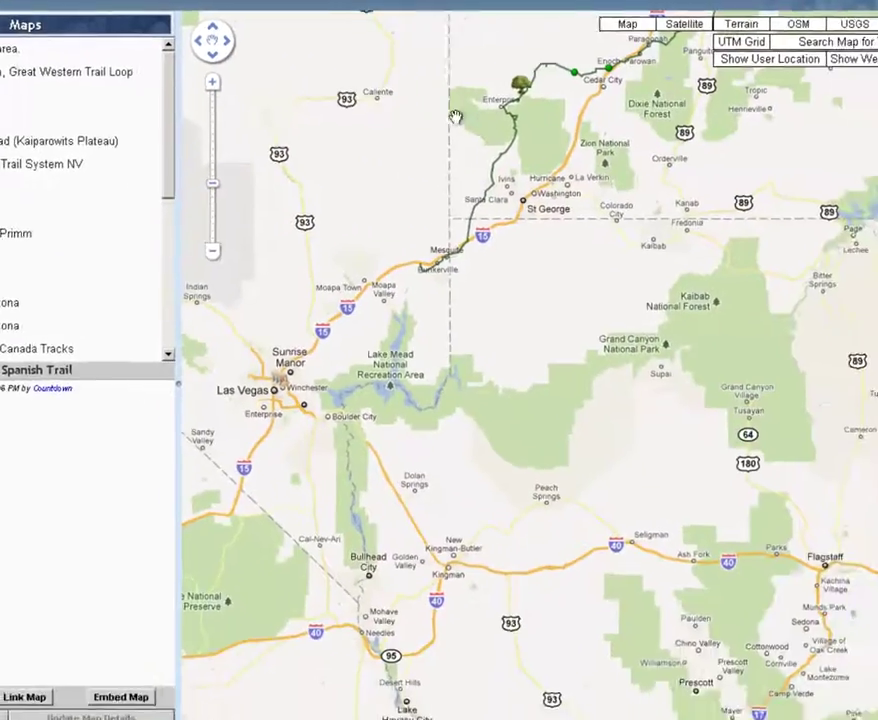
{"action": "left_click_drag", "start_coordinate": [455, 118], "coordinate": [279, 439]}
{"action": "double_click", "coordinate": [619, 487]}
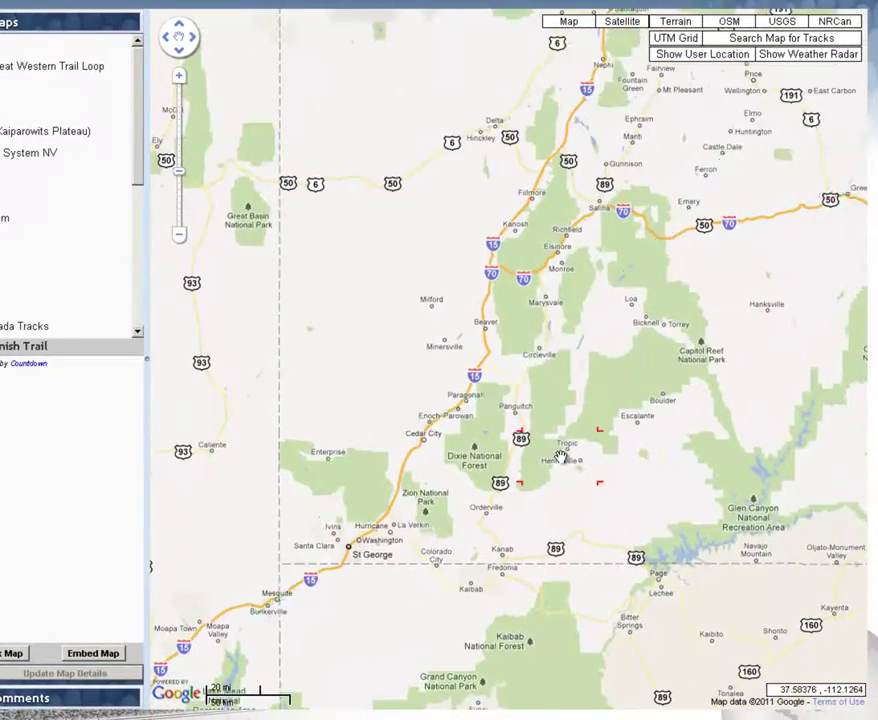
{"action": "scroll", "coordinate": [562, 457], "scroll_direction": "down", "scroll_amount": 3}
{"action": "left_click_drag", "start_coordinate": [588, 494], "coordinate": [509, 418]}
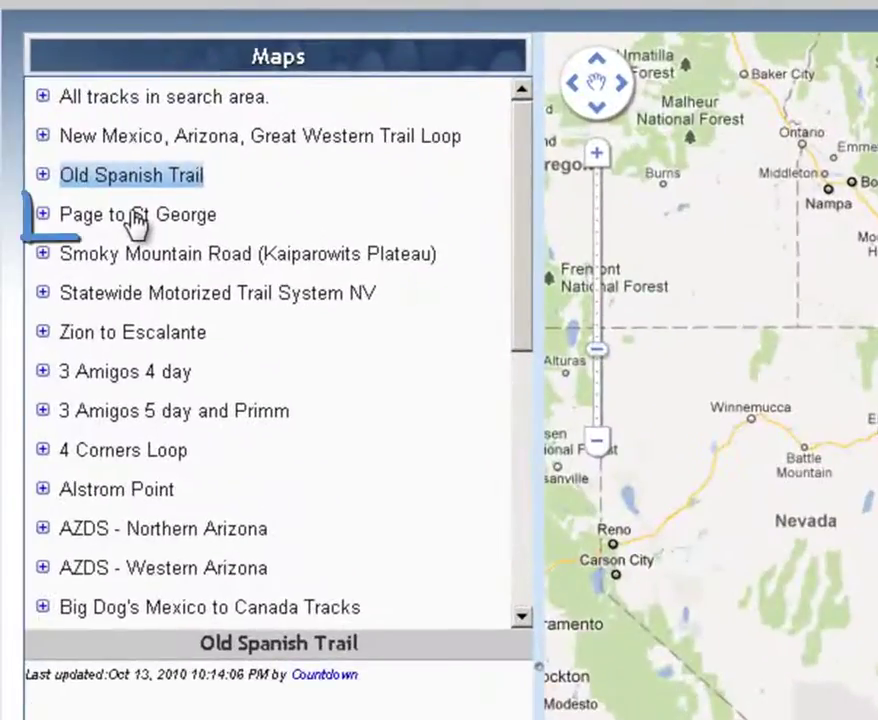
Display the Page to St George track with its route in view.
{"action": "left_click", "coordinate": [135, 216]}
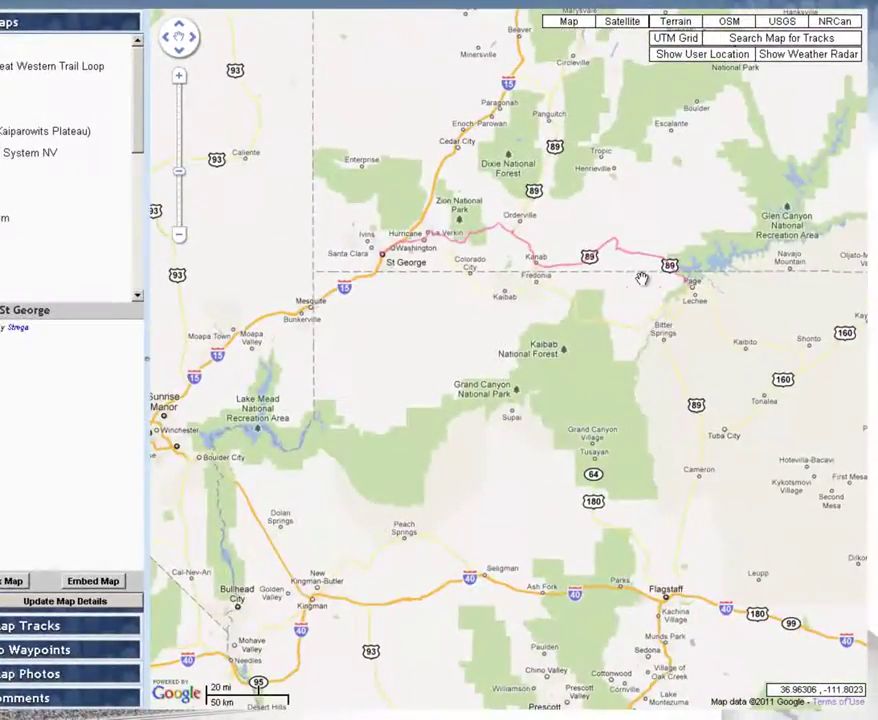
{"action": "scroll", "coordinate": [642, 279], "scroll_direction": "up", "scroll_amount": 1}
{"action": "left_click_drag", "start_coordinate": [405, 384], "coordinate": [463, 427]}
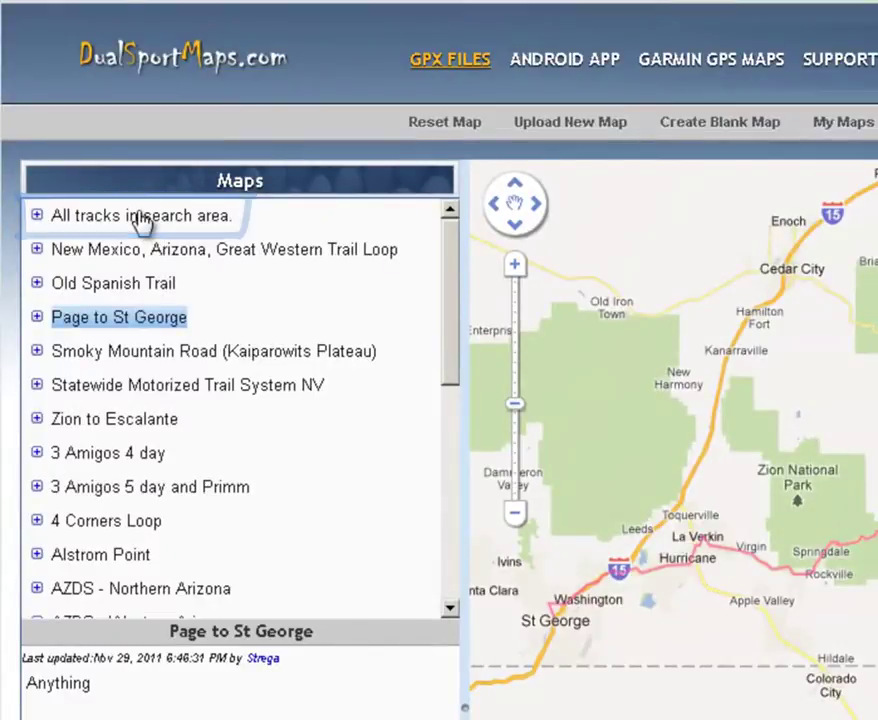
Map all tracks in the search area and check which track runs near Colorado City.
{"action": "left_click", "coordinate": [143, 222]}
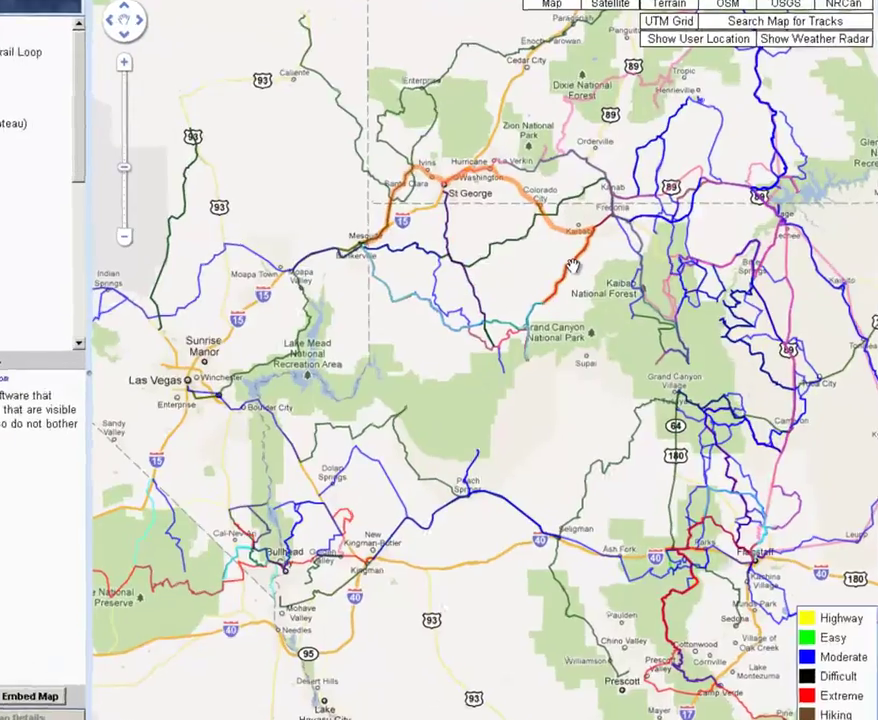
{"action": "scroll", "coordinate": [476, 291], "scroll_direction": "up", "scroll_amount": 2}
{"action": "left_click", "coordinate": [520, 288]}
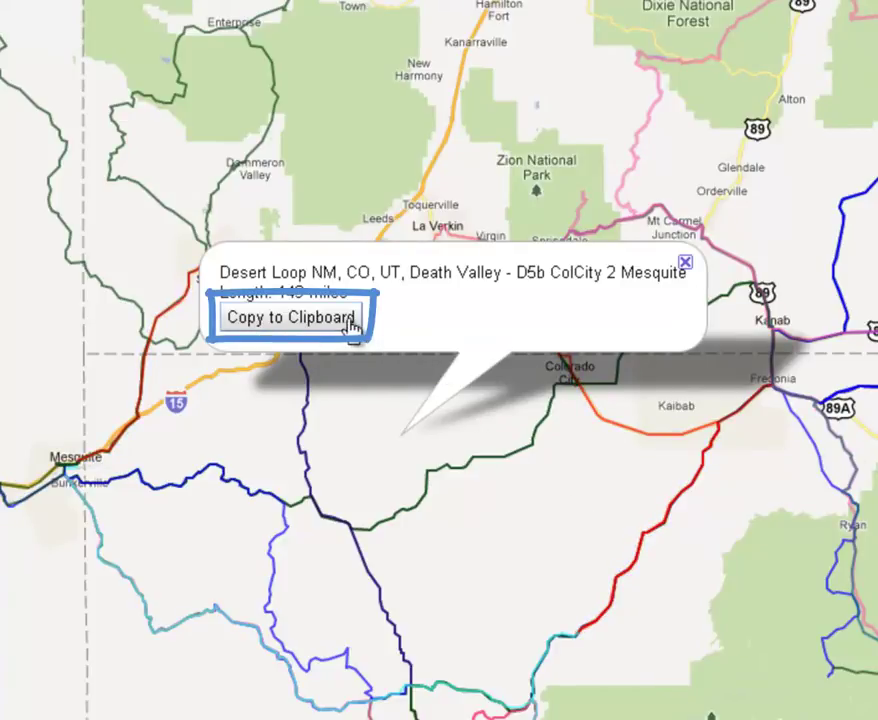
{"action": "left_click", "coordinate": [685, 263]}
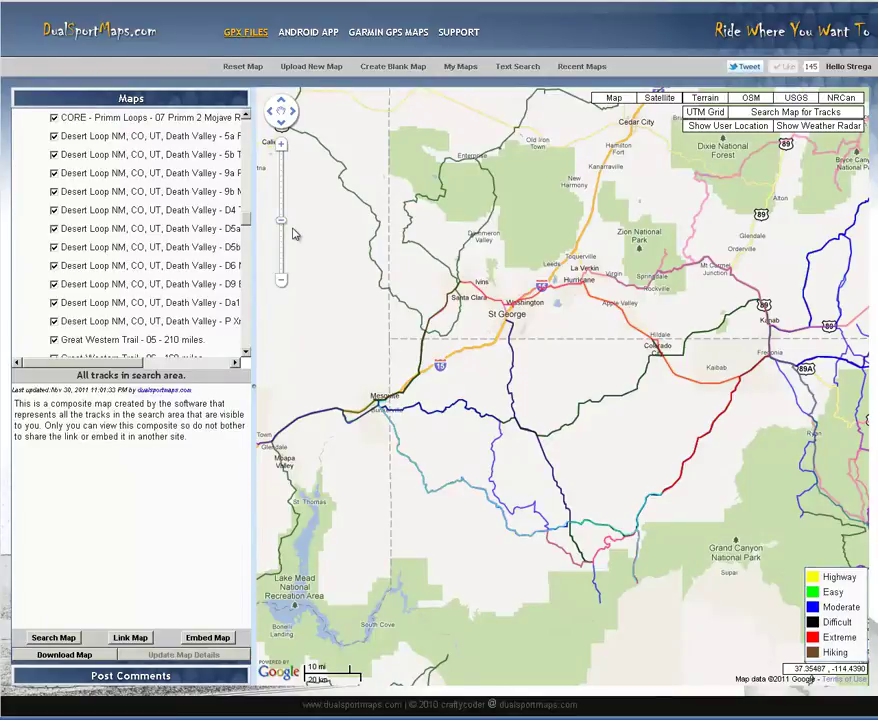
{"action": "scroll", "coordinate": [293, 234], "scroll_direction": "down", "scroll_amount": 1}
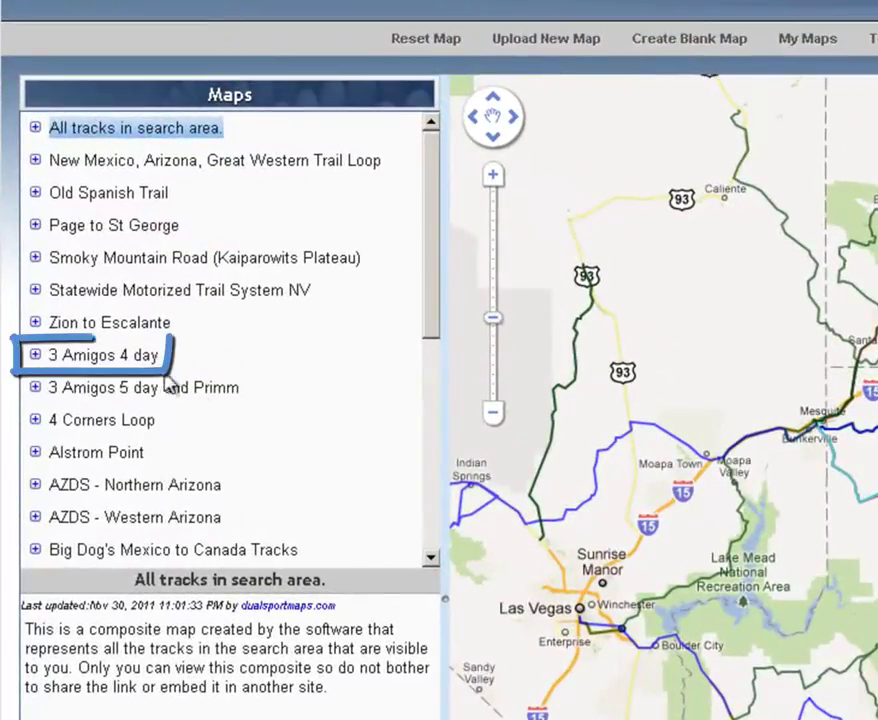
Load the 3 Amigos 4 day map and inspect its loop from Mesquite to the Grand Canyon.
{"action": "left_click", "coordinate": [141, 357]}
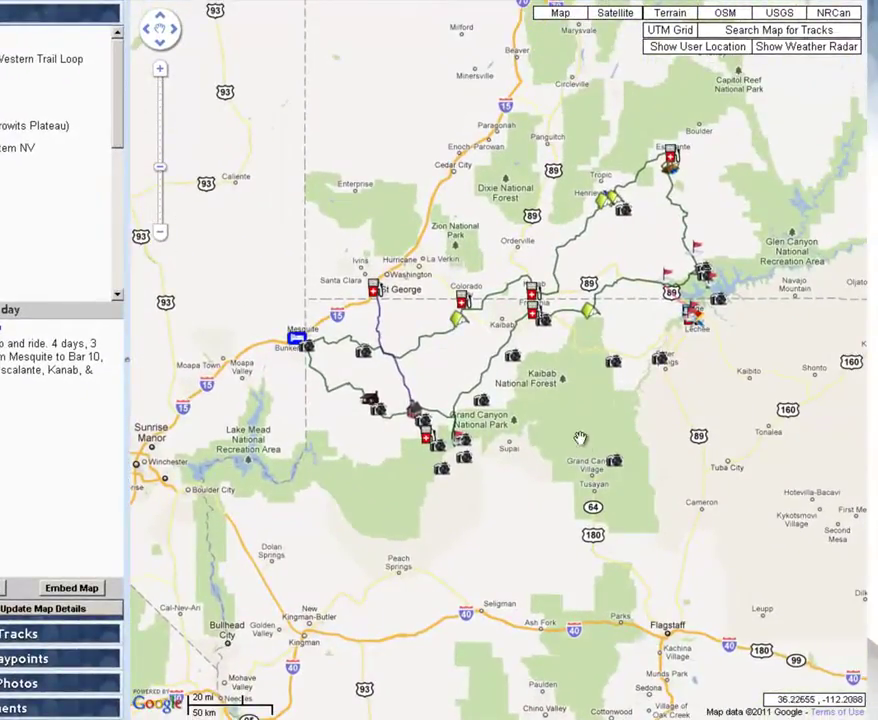
{"action": "scroll", "coordinate": [580, 438], "scroll_direction": "up", "scroll_amount": 1}
{"action": "left_click_drag", "start_coordinate": [533, 429], "coordinate": [569, 459]}
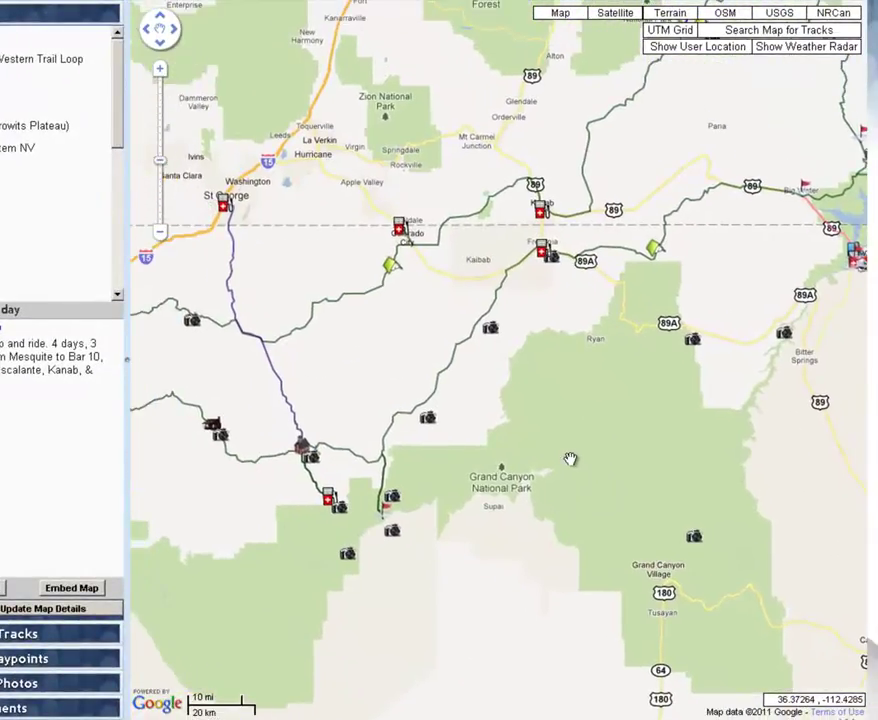
{"action": "left_click_drag", "start_coordinate": [354, 382], "coordinate": [564, 386]}
{"action": "scroll", "coordinate": [564, 386], "scroll_direction": "down", "scroll_amount": 1}
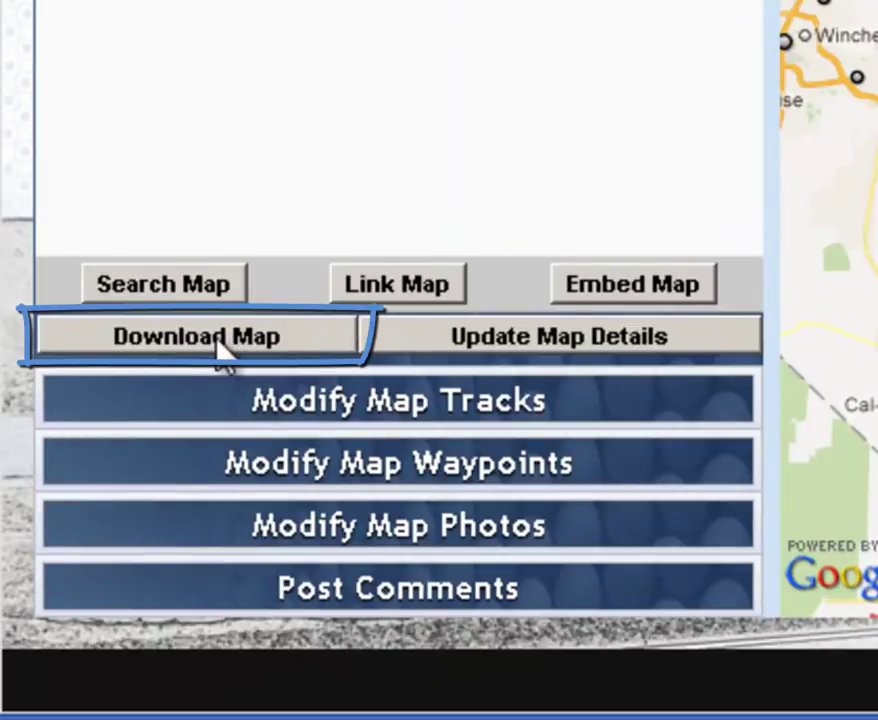
Save '3 Amigos 4 day.zip' and show it in its download folder.
{"action": "left_click", "coordinate": [216, 337]}
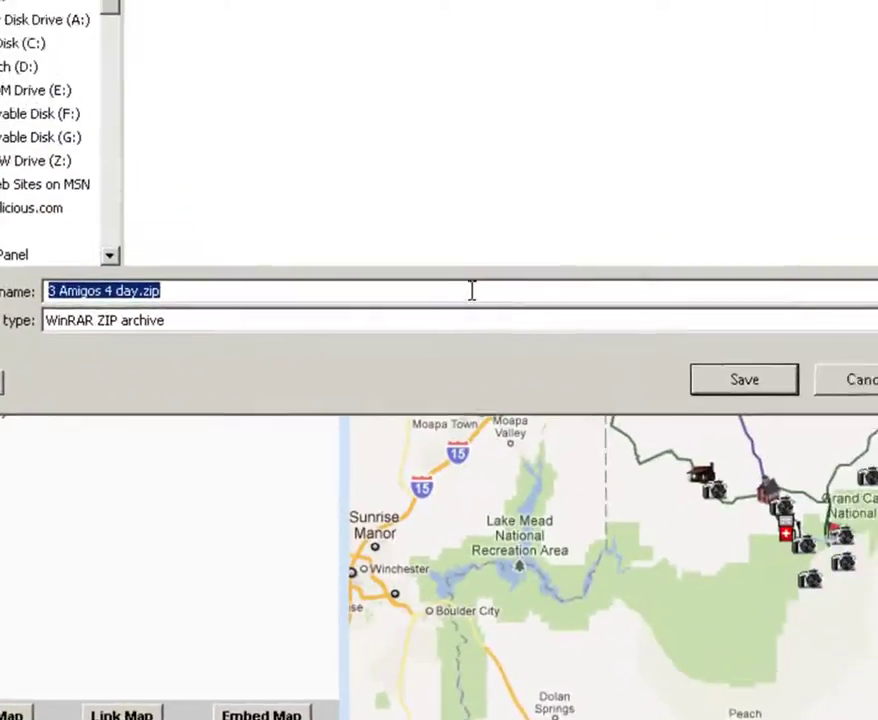
{"action": "left_click", "coordinate": [760, 380]}
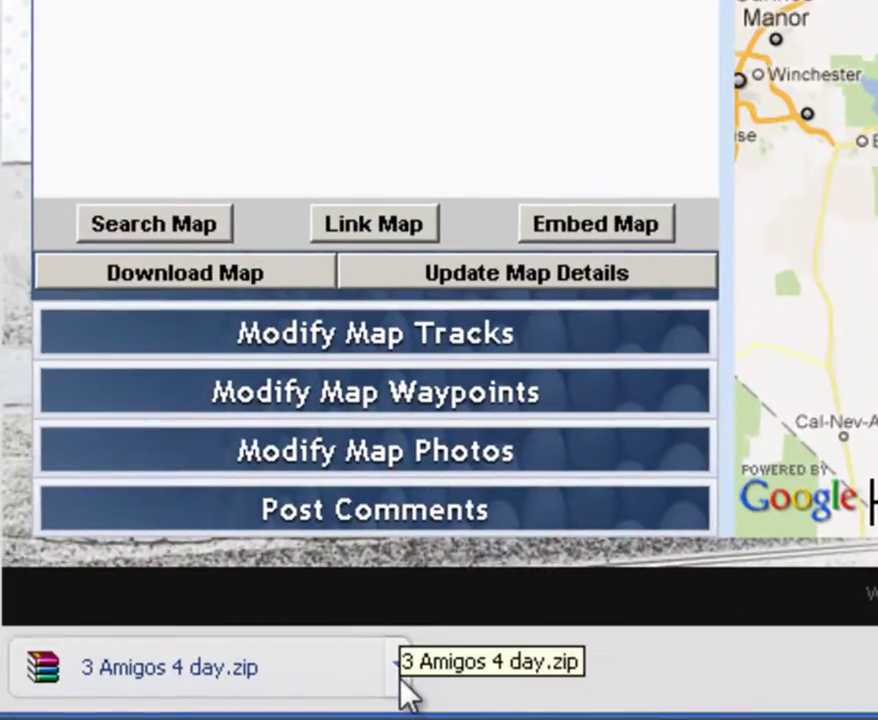
{"action": "left_click", "coordinate": [139, 701]}
{"action": "left_click", "coordinate": [470, 556]}
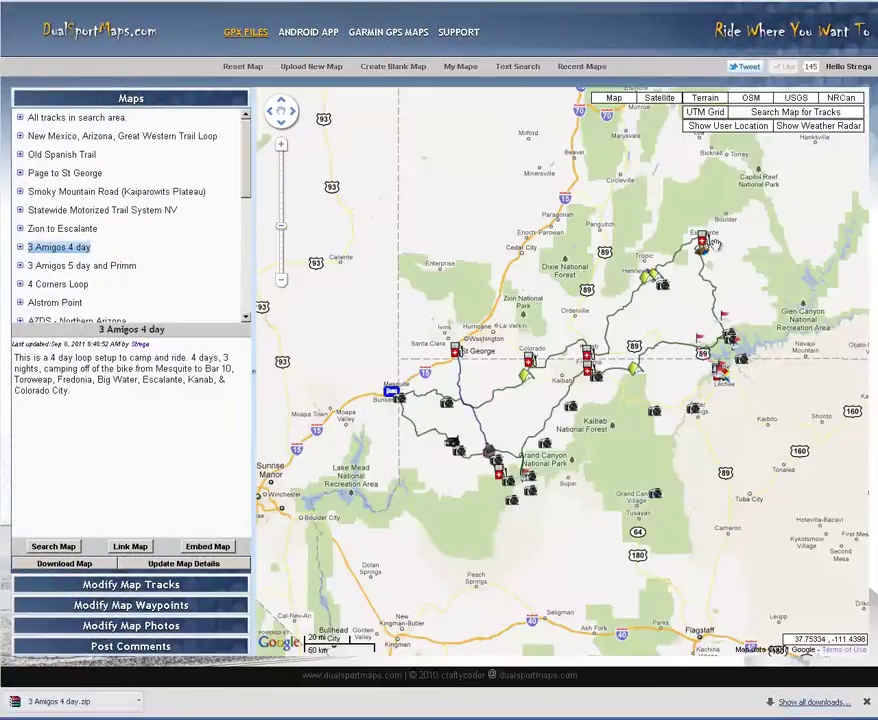
Open the 3 Amigos 4 day map's comments section and place the cursor in a new comment box.
{"action": "left_click_drag", "start_coordinate": [553, 315], "coordinate": [540, 296]}
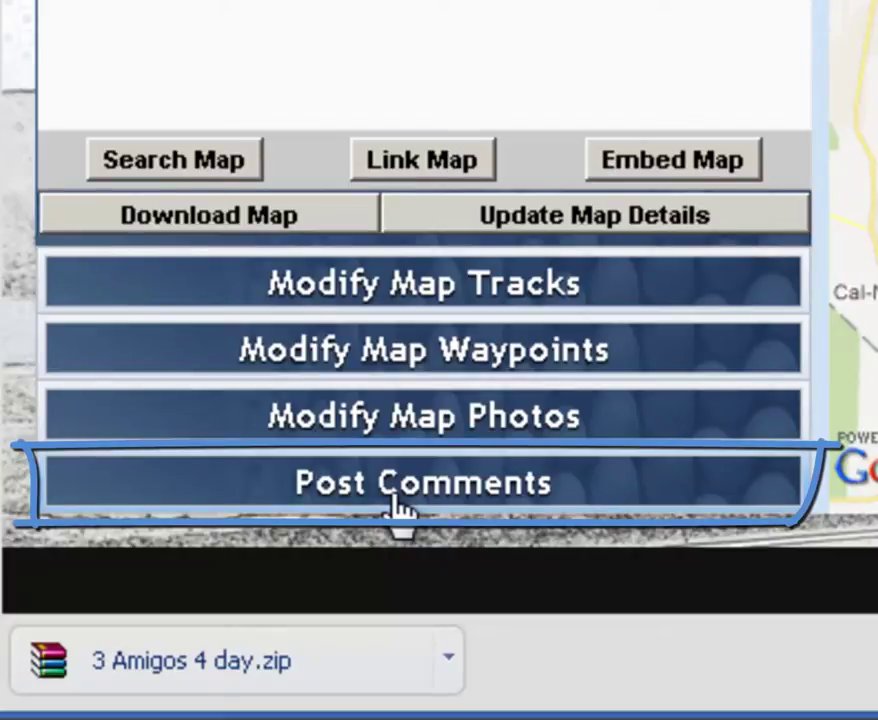
{"action": "left_click", "coordinate": [395, 490]}
{"action": "scroll", "coordinate": [493, 318], "scroll_direction": "up", "scroll_amount": 3}
{"action": "left_click", "coordinate": [493, 318]}
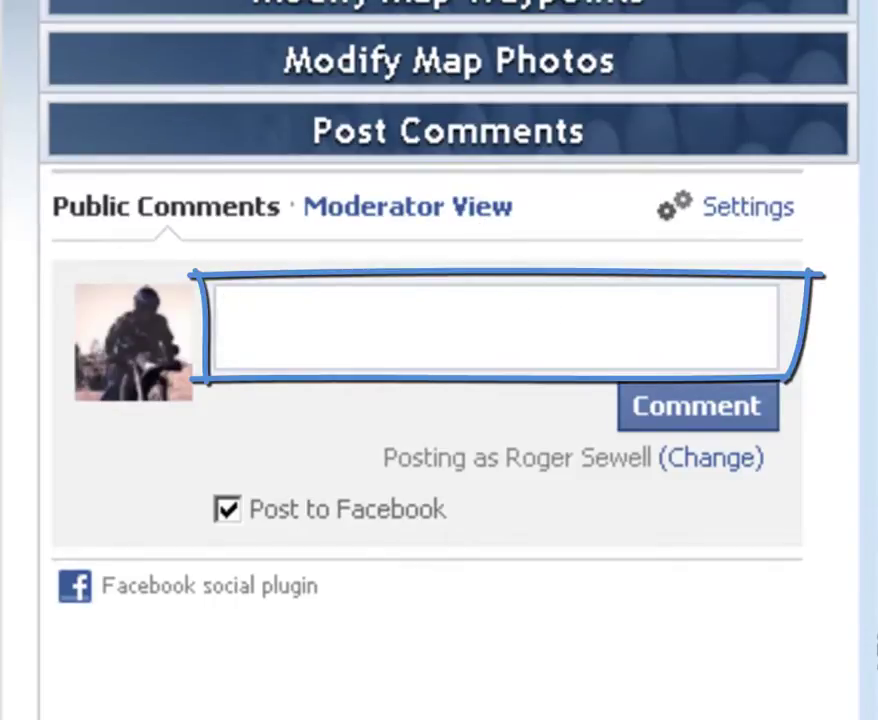